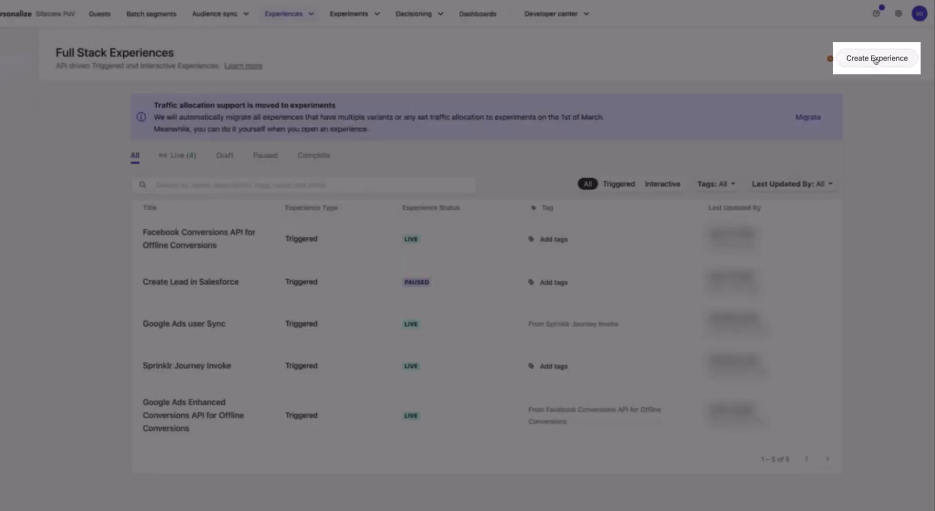
Create a new triggered full stack experience named "FB Conversions demo".
{"action": "left_click", "coordinate": [906, 59]}
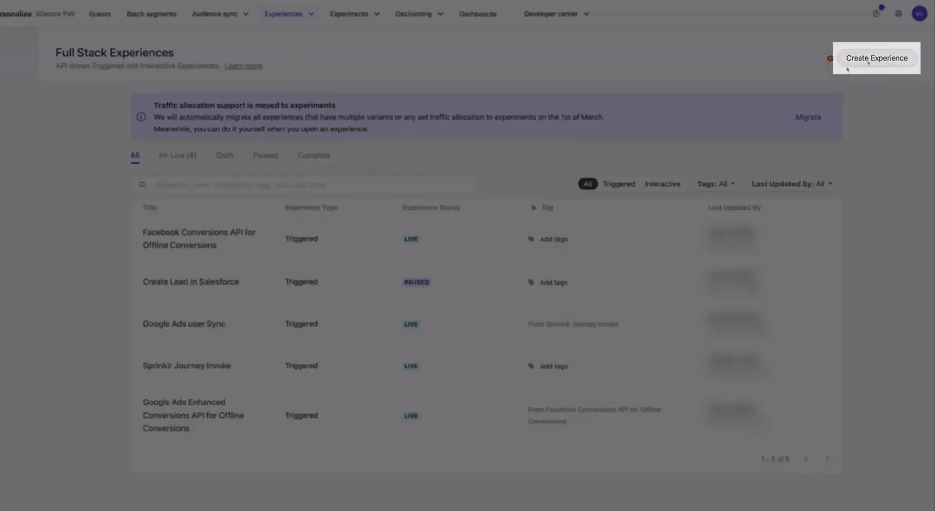
{"action": "left_click", "coordinate": [381, 290]}
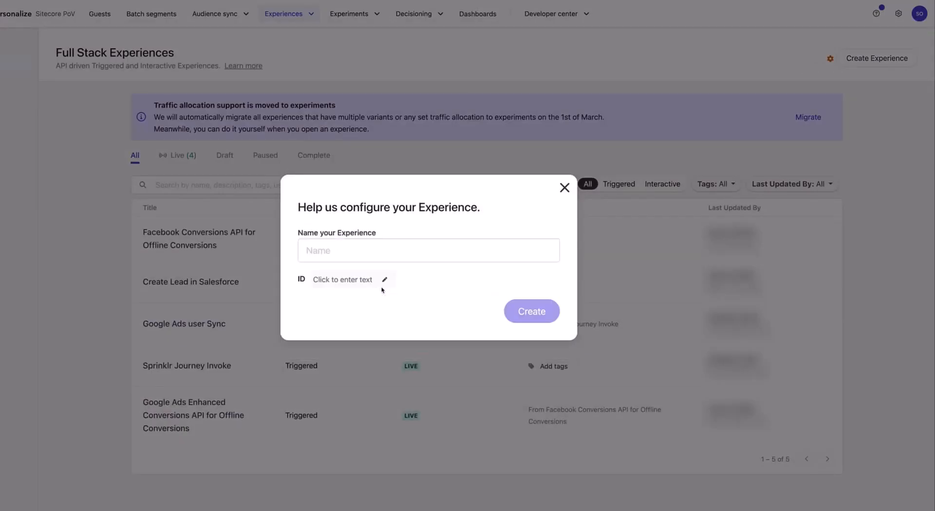
{"action": "type", "text": "FB C"}
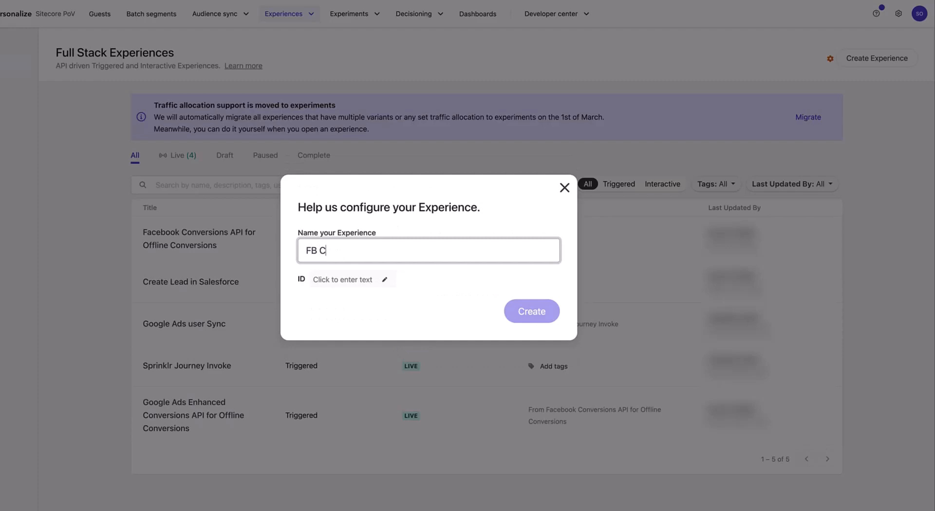
{"action": "type", "text": "onversionsdemo"}
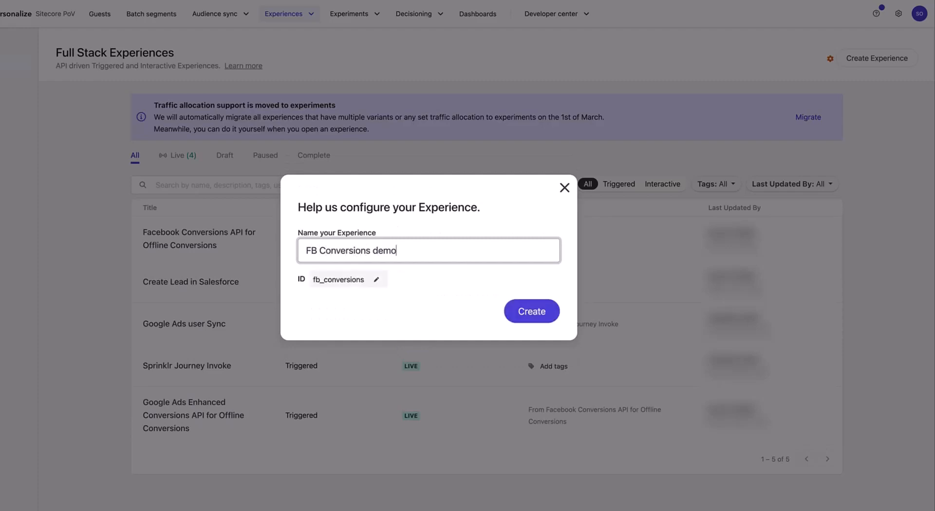
{"action": "left_click", "coordinate": [515, 310]}
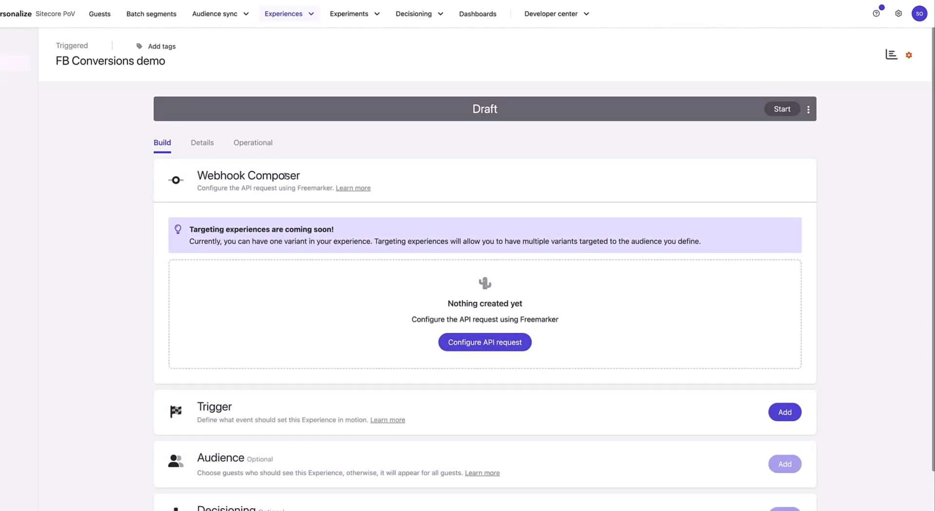
Start configuring the experience's API request as a variant that uses the Facebook Conversion API v2 connection.
{"action": "left_click", "coordinate": [484, 347]}
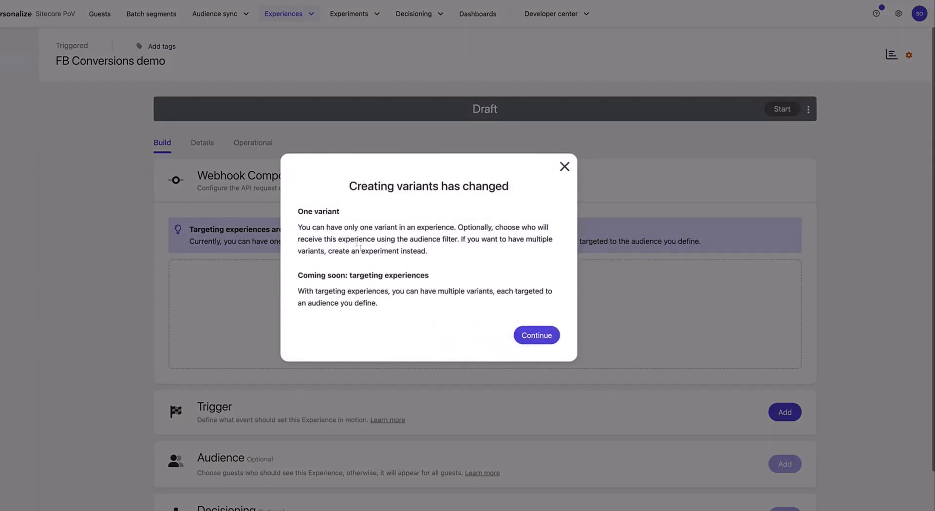
{"action": "left_click", "coordinate": [540, 340]}
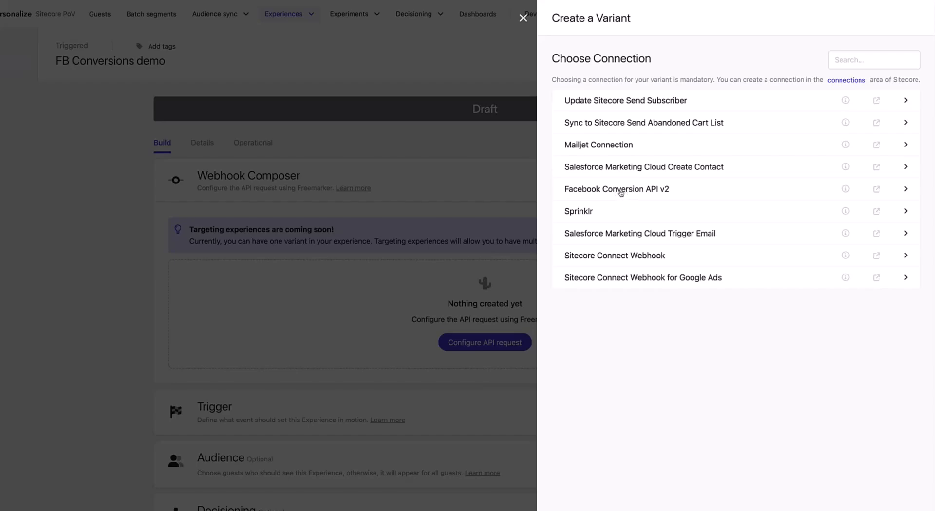
{"action": "left_click", "coordinate": [621, 193]}
Check the variant's request body template and connection headers, and save and close the variant.
{"action": "left_click_drag", "start_coordinate": [158, 90], "coordinate": [20, 89]}
{"action": "left_click", "coordinate": [211, 127]}
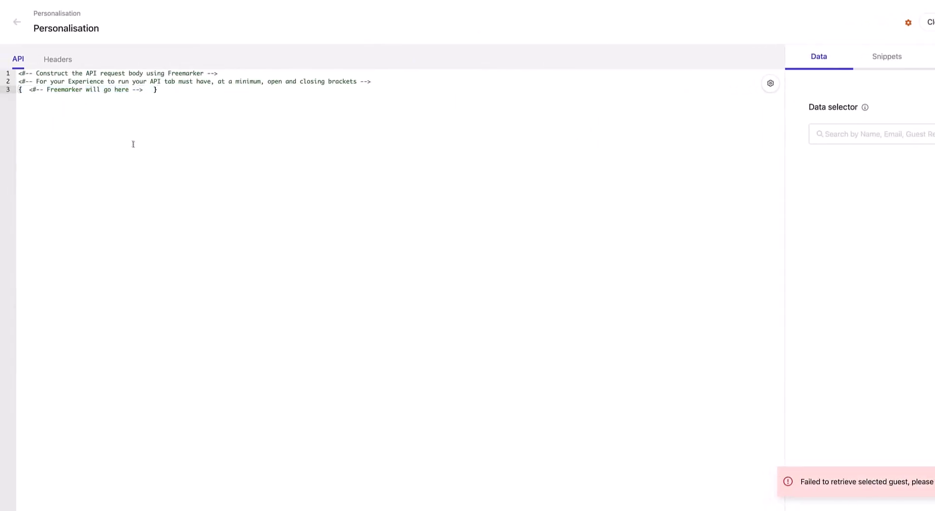
{"action": "left_click", "coordinate": [65, 60]}
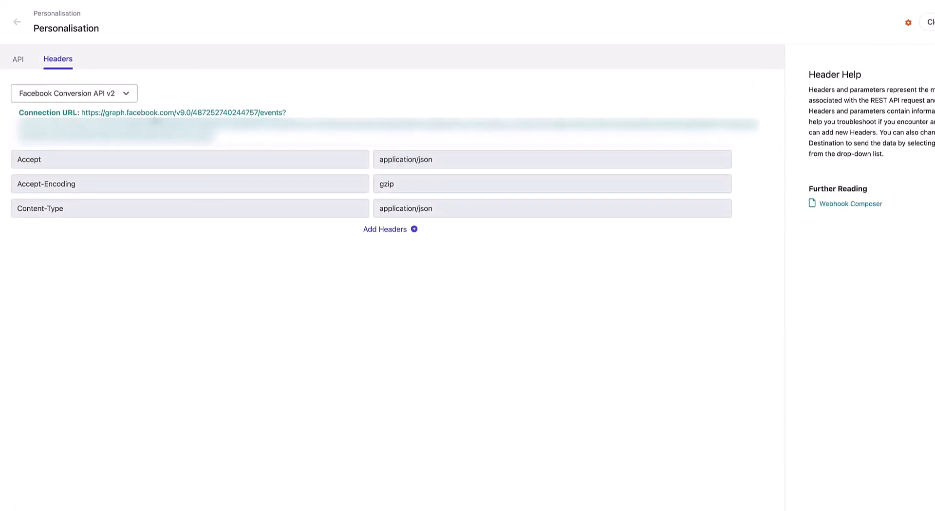
{"action": "left_click", "coordinate": [908, 23]}
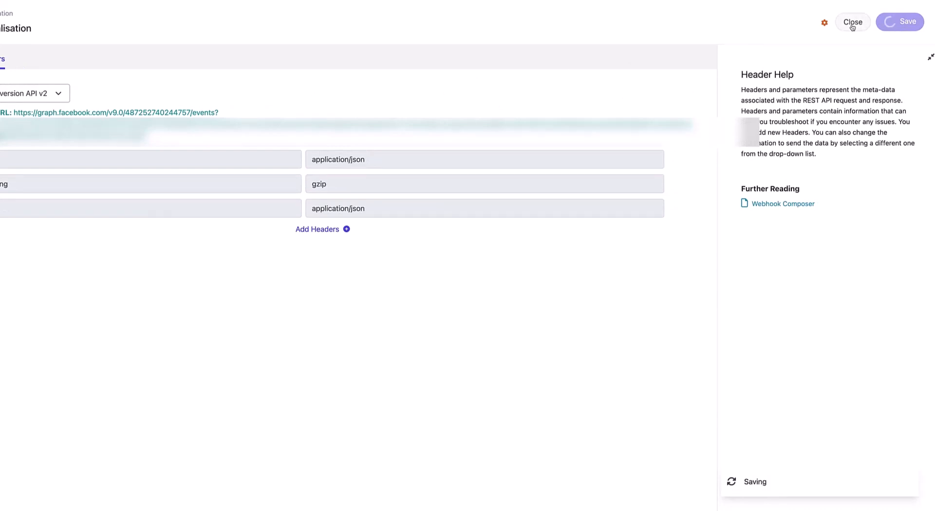
{"action": "left_click", "coordinate": [853, 23]}
Add a trigger that runs the experience on the Order Created system event, and save it.
{"action": "scroll", "coordinate": [384, 292], "scroll_direction": "down", "scroll_amount": 1}
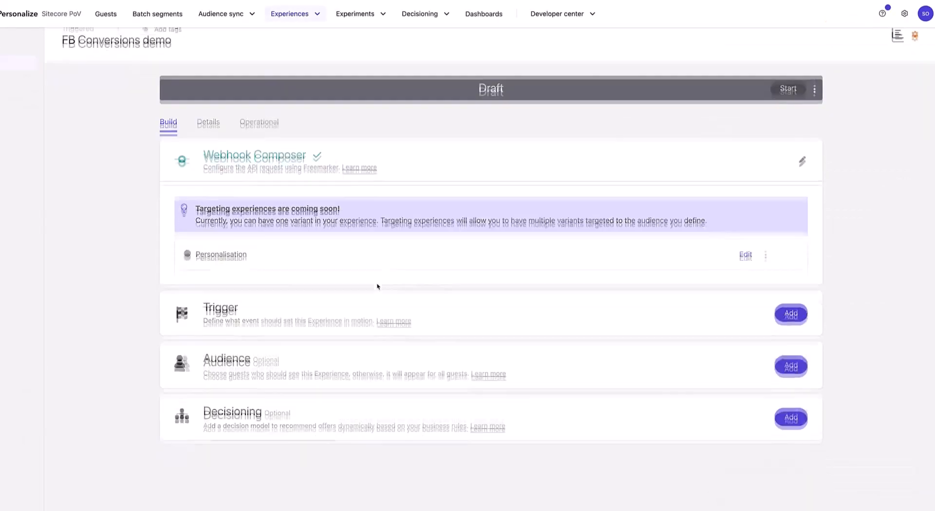
{"action": "left_click", "coordinate": [787, 313]}
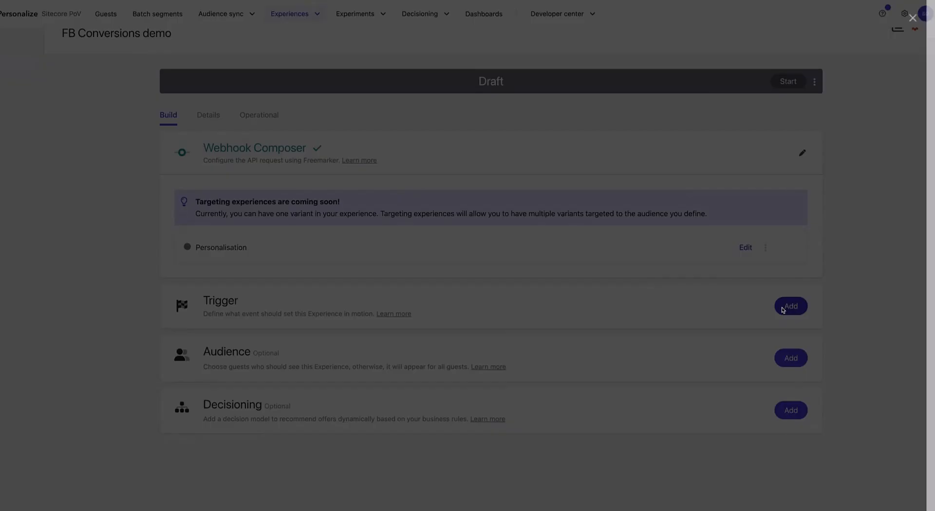
{"action": "left_click", "coordinate": [623, 118]}
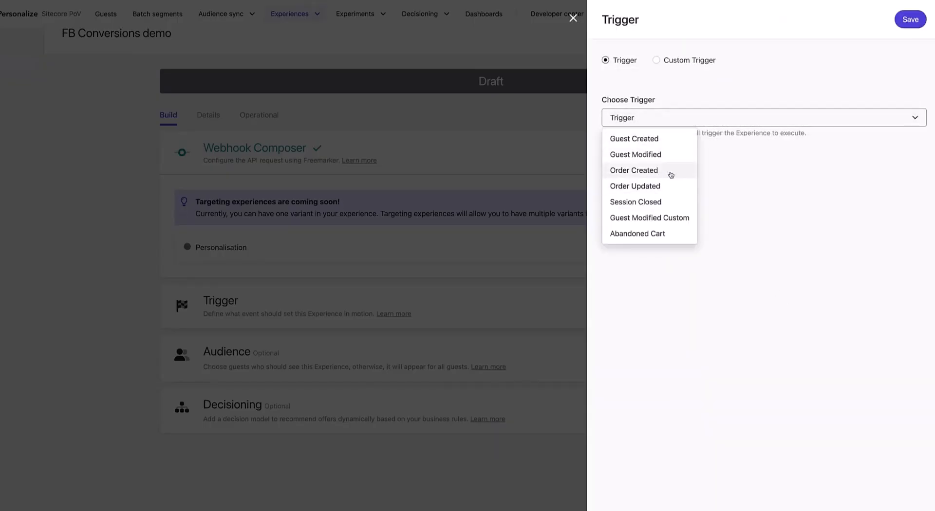
{"action": "left_click", "coordinate": [671, 68]}
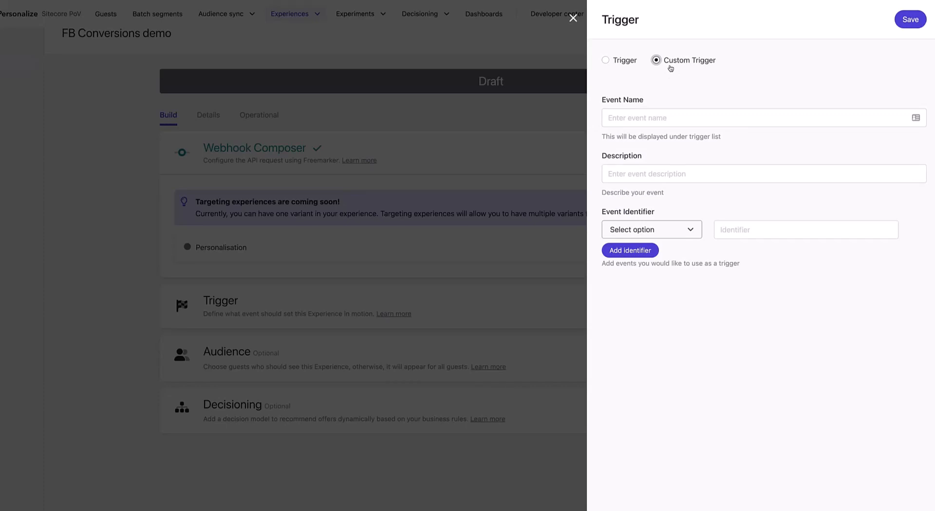
{"action": "left_click", "coordinate": [626, 62]}
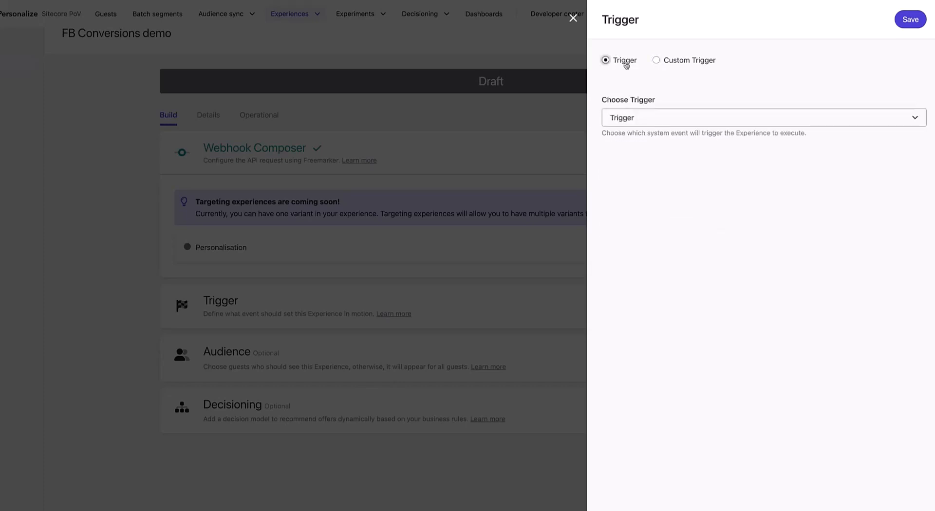
{"action": "left_click", "coordinate": [639, 115]}
{"action": "left_click", "coordinate": [642, 170]}
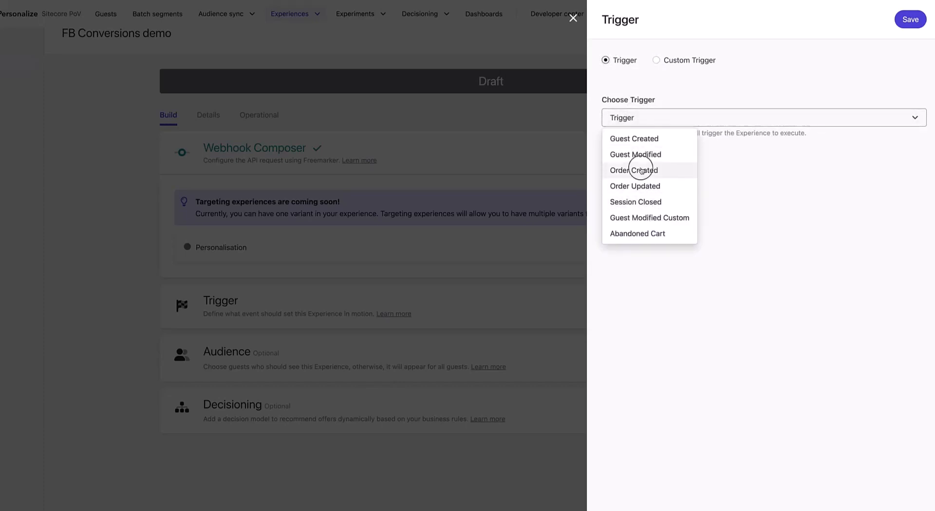
{"action": "left_click", "coordinate": [910, 19]}
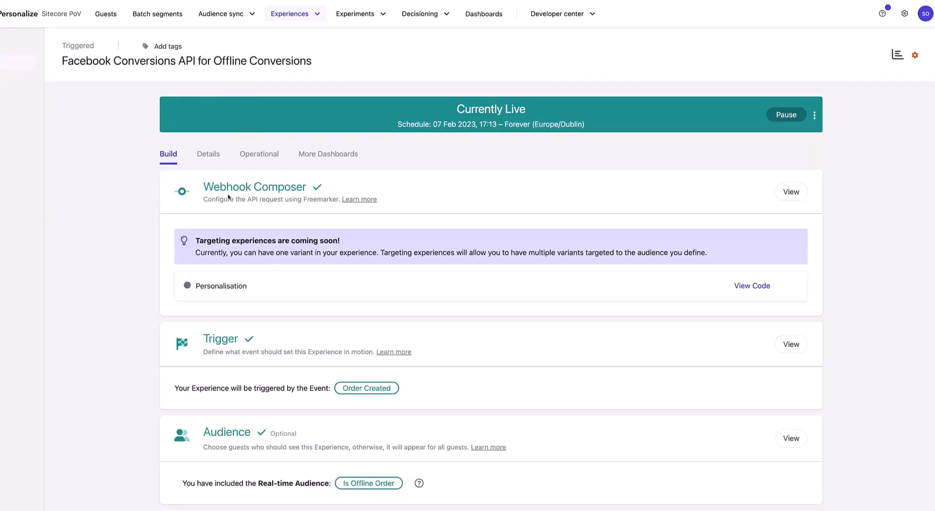
Review the webhook, trigger, audience and decisioning settings of the live Facebook Conversions API for Offline Conversions experience.
{"action": "scroll", "coordinate": [343, 232], "scroll_direction": "down", "scroll_amount": 1}
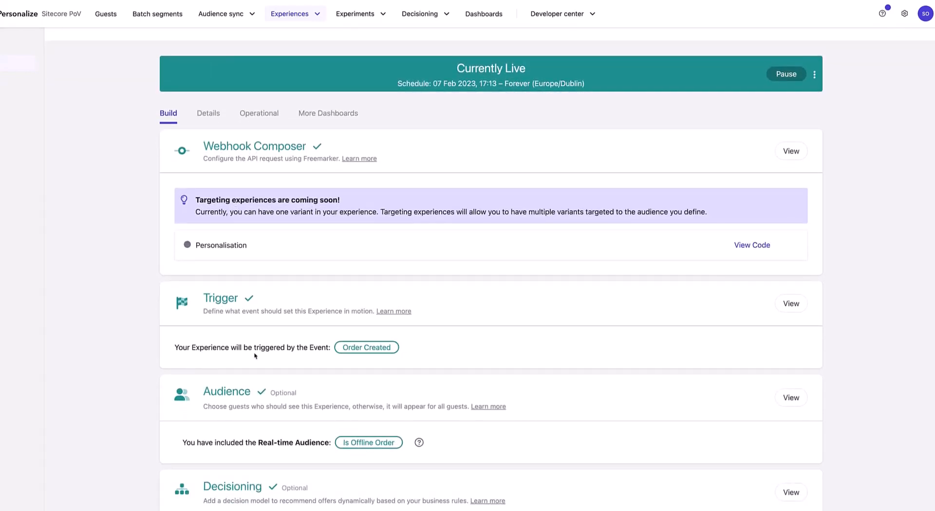
{"action": "scroll", "coordinate": [371, 352], "scroll_direction": "down", "scroll_amount": 2}
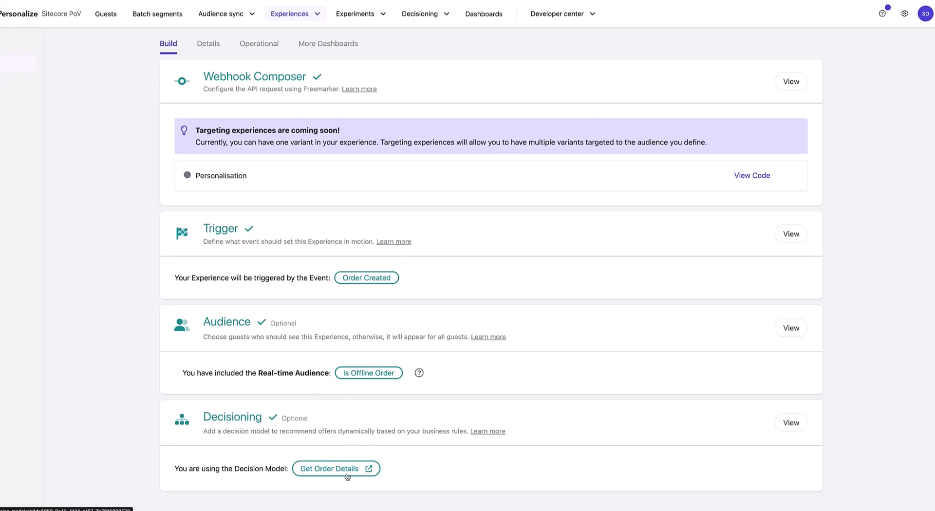
{"action": "scroll", "coordinate": [347, 478], "scroll_direction": "up", "scroll_amount": 3}
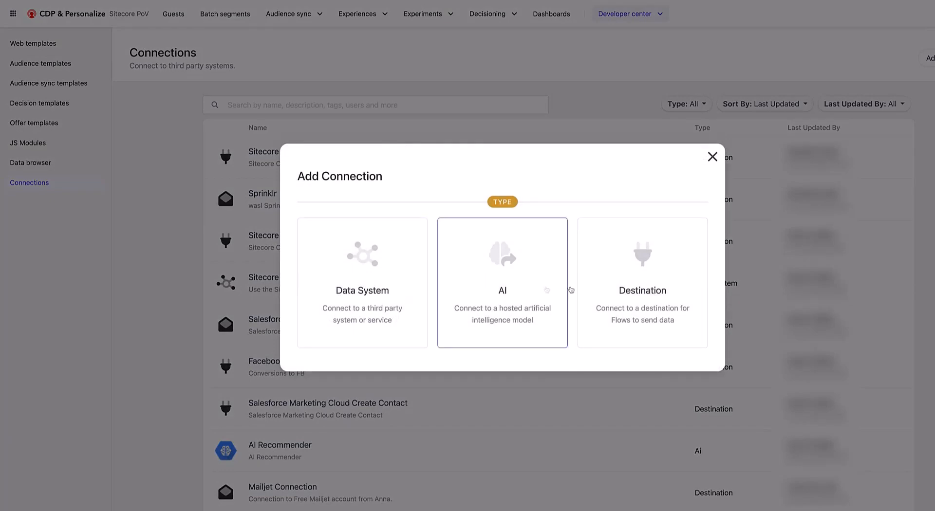
Create a Destination connection and name it "Facebook Conversion API v3".
{"action": "left_click", "coordinate": [603, 289]}
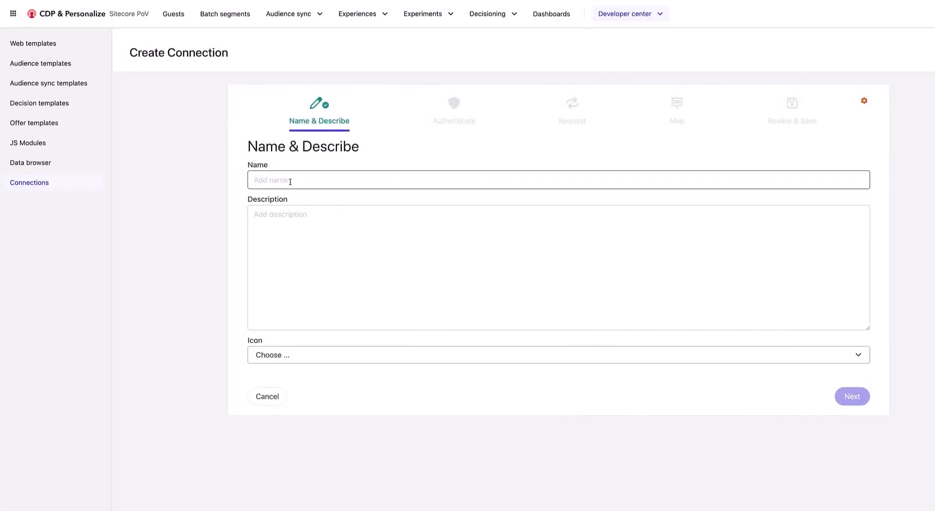
{"action": "left_click", "coordinate": [290, 182]}
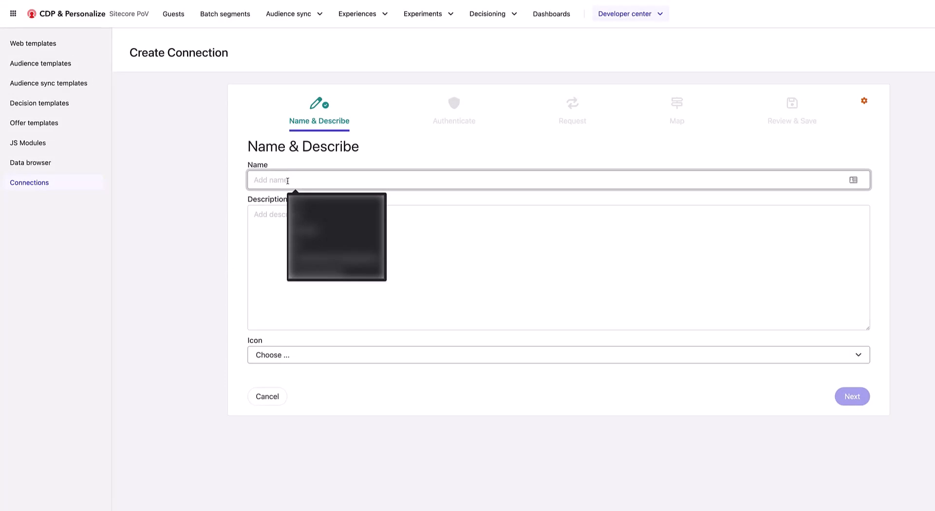
{"action": "left_click", "coordinate": [261, 180]}
{"action": "type", "text": "Facebook"}
{"action": "key", "text": "Down"}
{"action": "key", "text": "Down"}
{"action": "key", "text": "Down"}
{"action": "key", "text": "Return"}
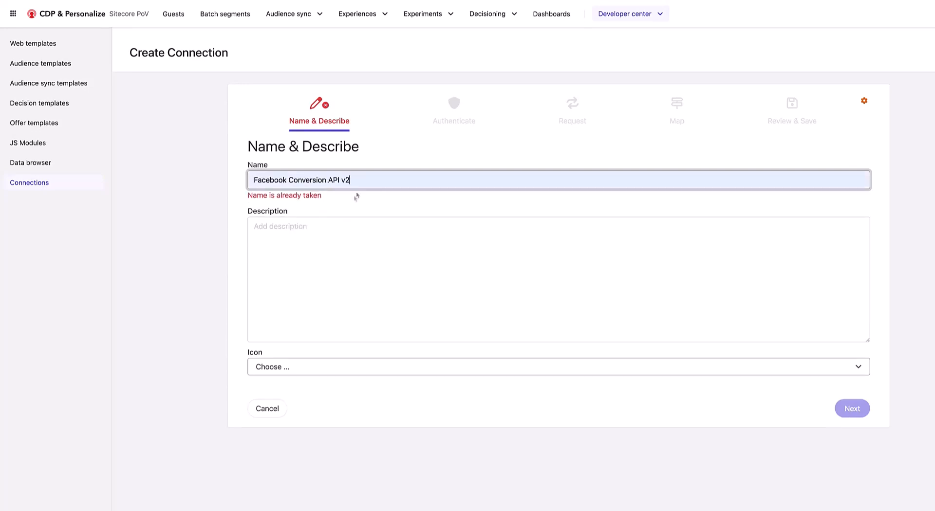
{"action": "key", "text": "BackSpace"}
{"action": "type", "text": "3"}
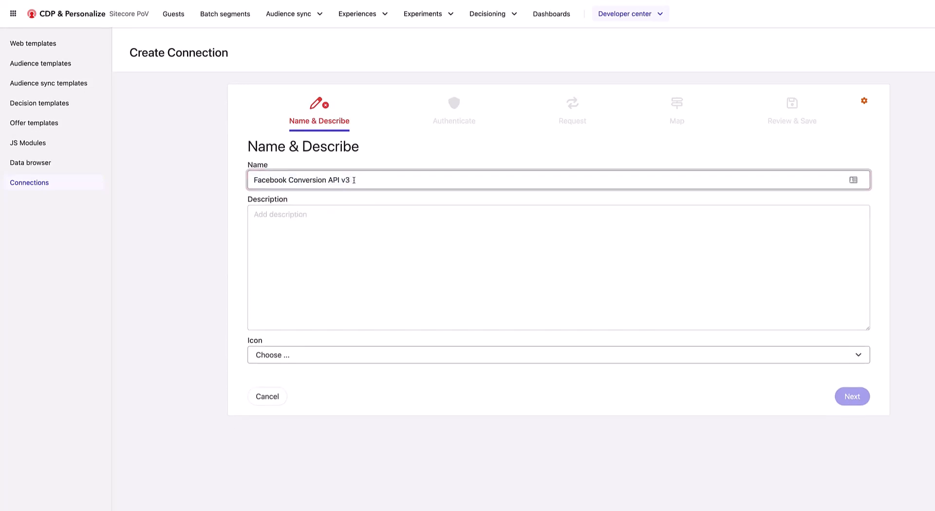
Reuse the connection's name as its description, choose the One-off icon and continue to authentication.
{"action": "left_click_drag", "start_coordinate": [352, 180], "coordinate": [200, 180]}
{"action": "key", "text": "ctrl+c"}
{"action": "left_click", "coordinate": [265, 230]}
{"action": "key", "text": "ctrl+v"}
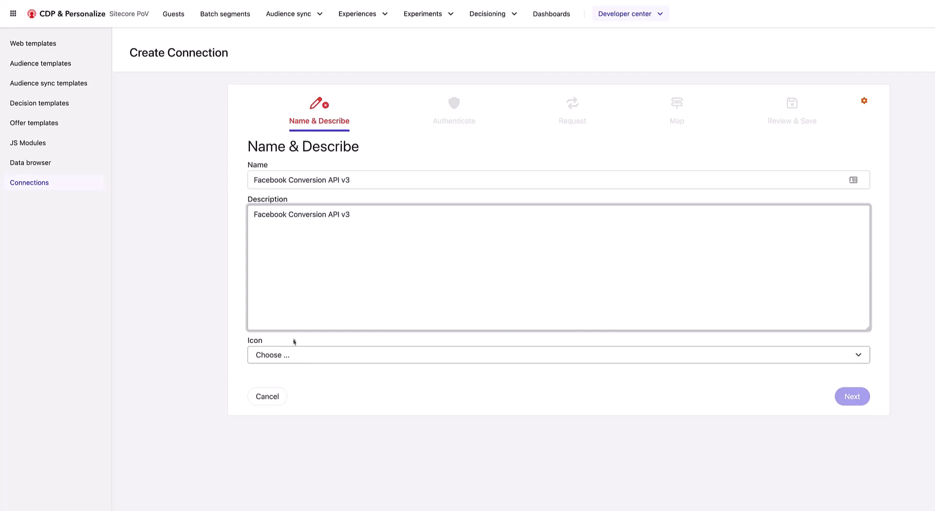
{"action": "left_click", "coordinate": [300, 359]}
{"action": "left_click", "coordinate": [307, 444]}
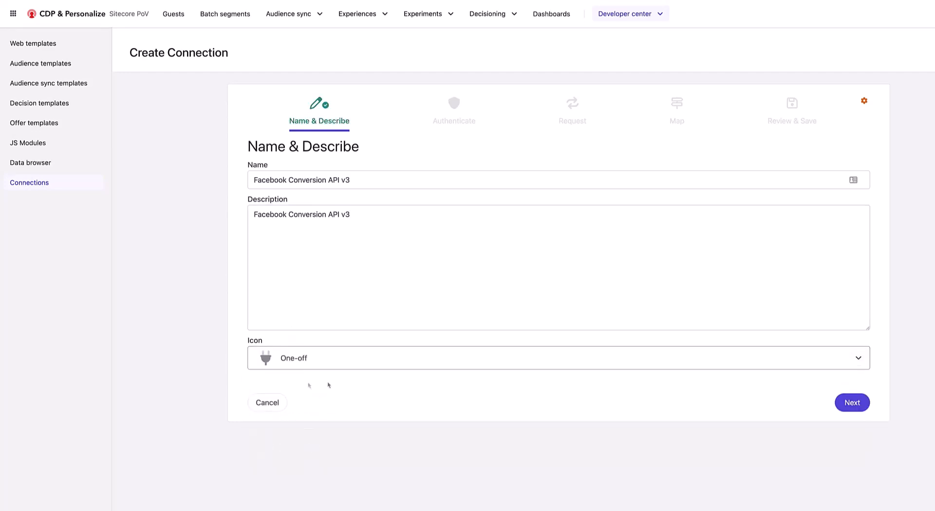
{"action": "left_click", "coordinate": [852, 404]}
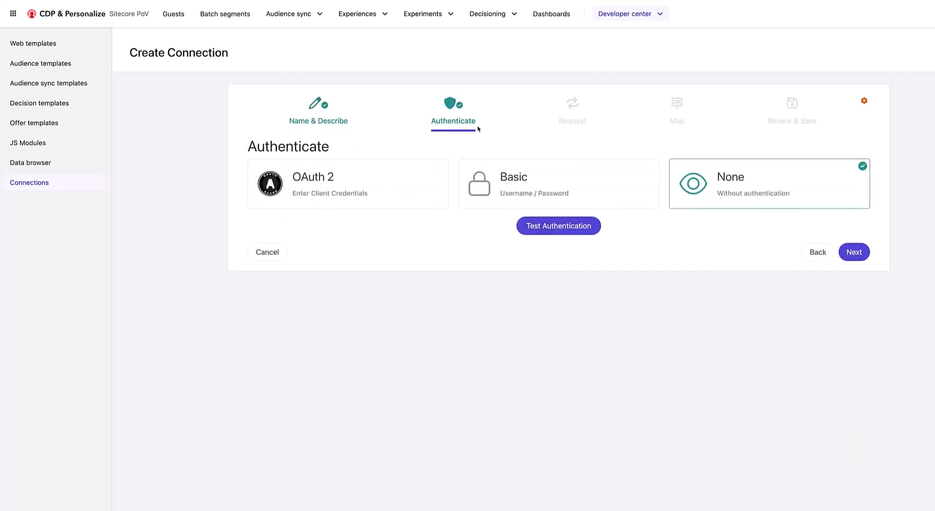
{"action": "left_click", "coordinate": [389, 182]}
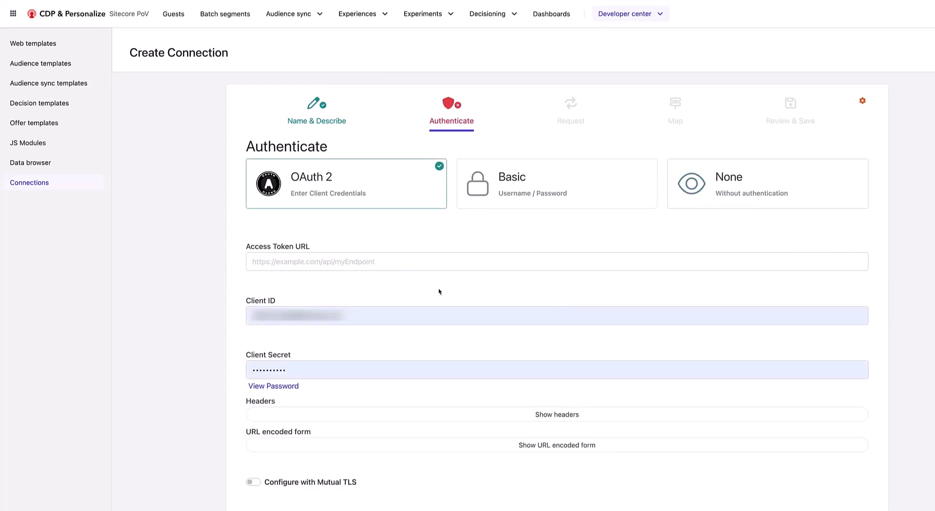
{"action": "scroll", "coordinate": [355, 215], "scroll_direction": "down", "scroll_amount": 1}
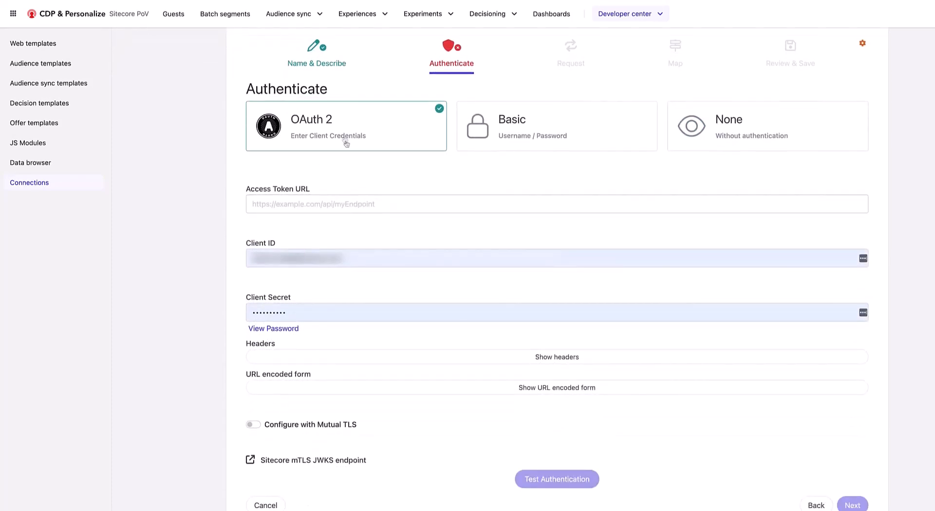
{"action": "left_click", "coordinate": [284, 208]}
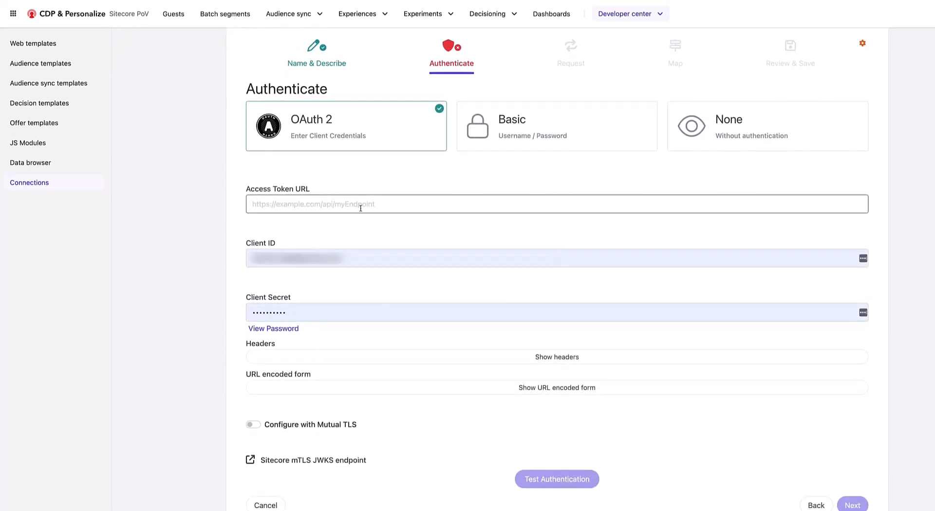
{"action": "left_click", "coordinate": [523, 125]}
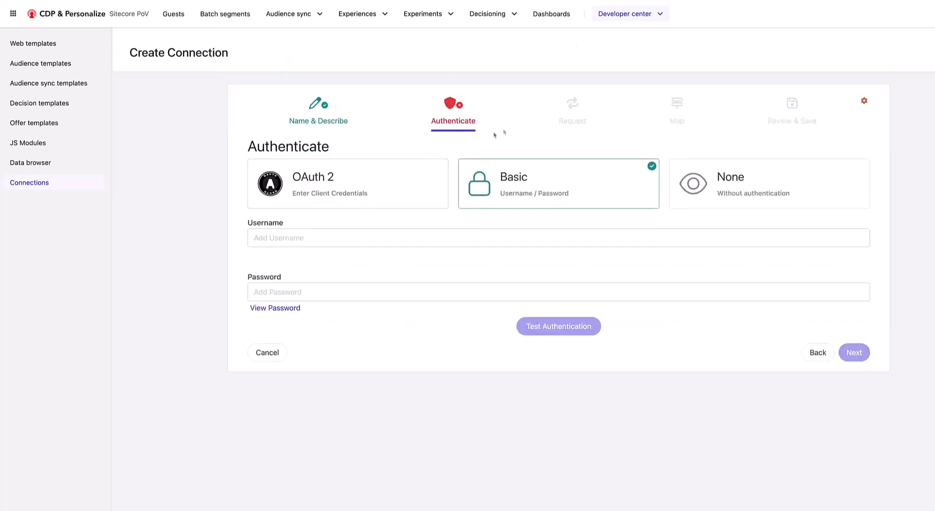
{"action": "left_click", "coordinate": [724, 194]}
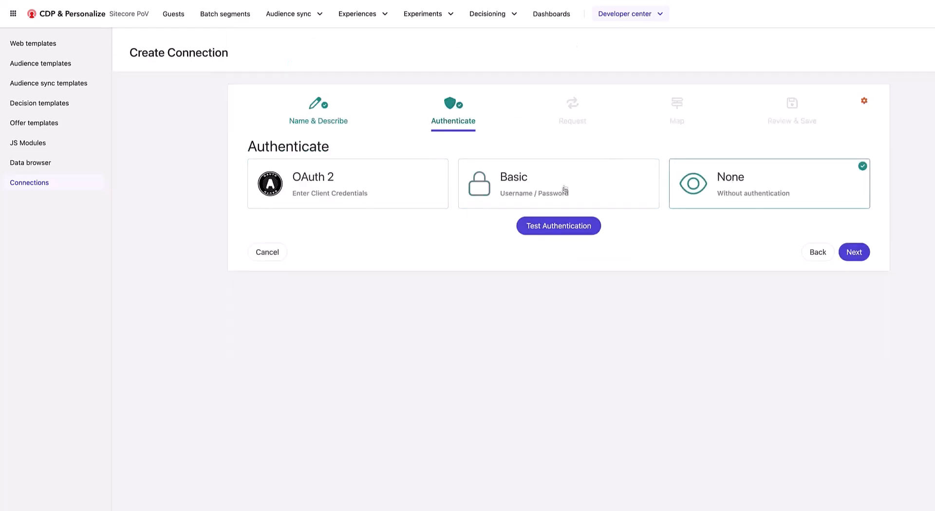
Continue without authentication and configure a POST request to the Facebook Graph v9.0 events URL containing the access token.
{"action": "left_click", "coordinate": [851, 252]}
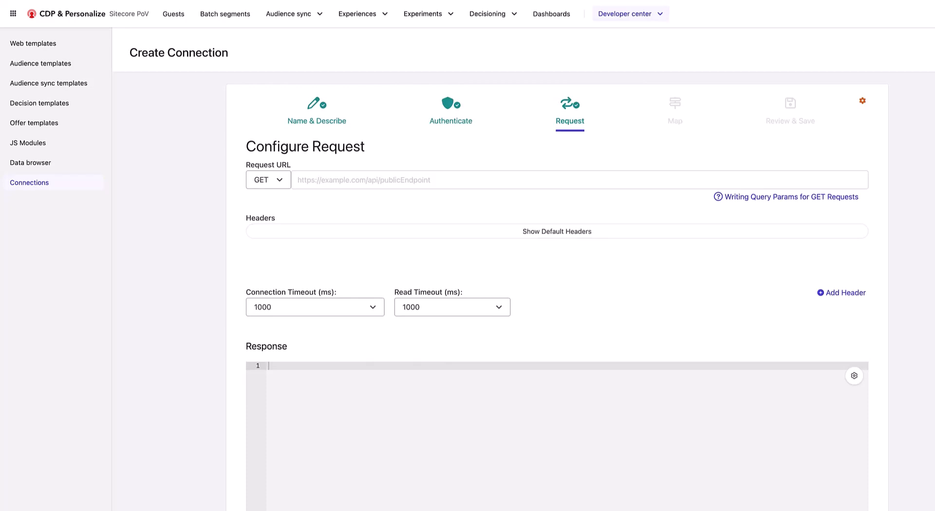
{"action": "left_click", "coordinate": [331, 181]}
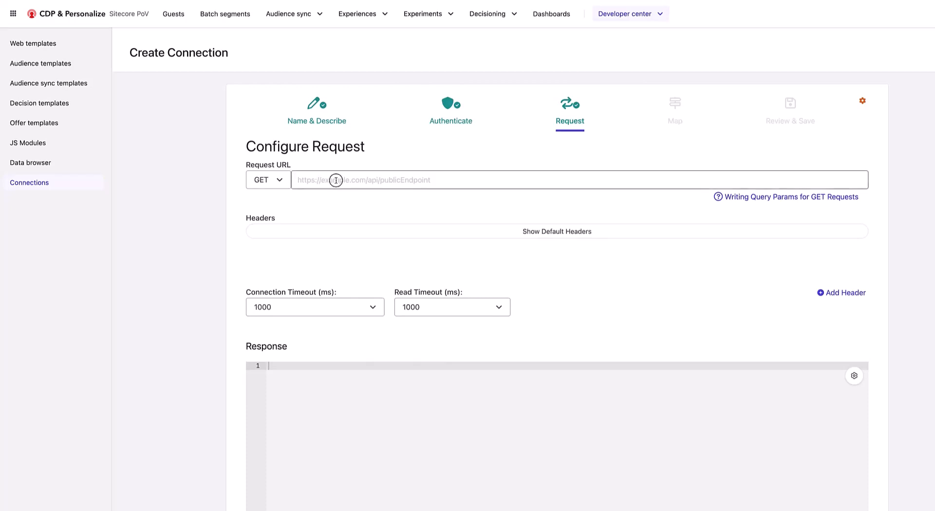
{"action": "key", "text": "ctrl+v"}
{"action": "left_click", "coordinate": [274, 181]}
{"action": "left_click", "coordinate": [276, 202]}
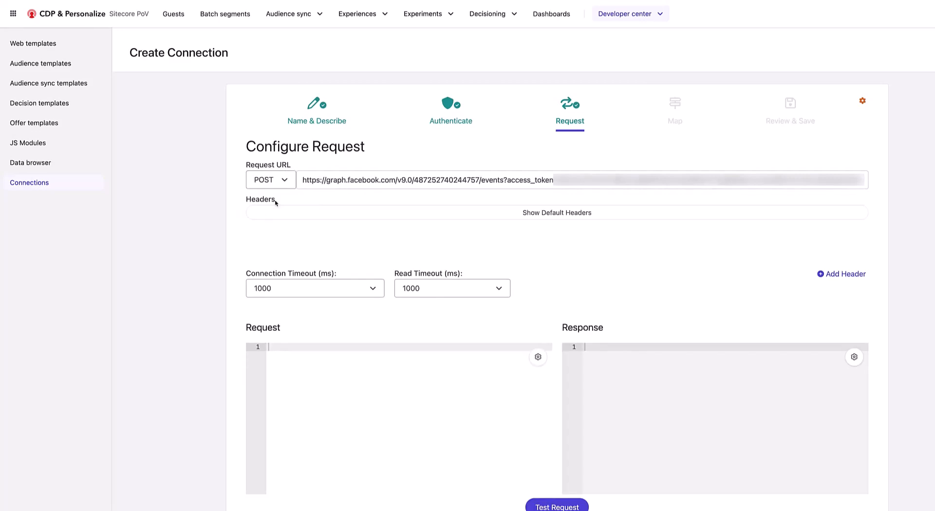
Fill the request body with the sample phone-call Purchase event JSON, test the request and check the response's status code.
{"action": "scroll", "coordinate": [402, 200], "scroll_direction": "down", "scroll_amount": 1}
{"action": "left_click", "coordinate": [354, 341]}
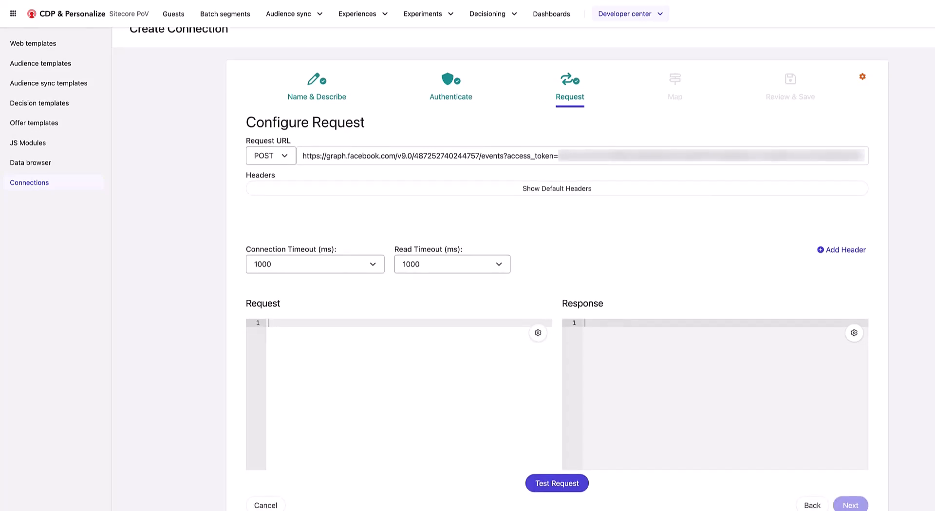
{"action": "key", "text": "ctrl+v"}
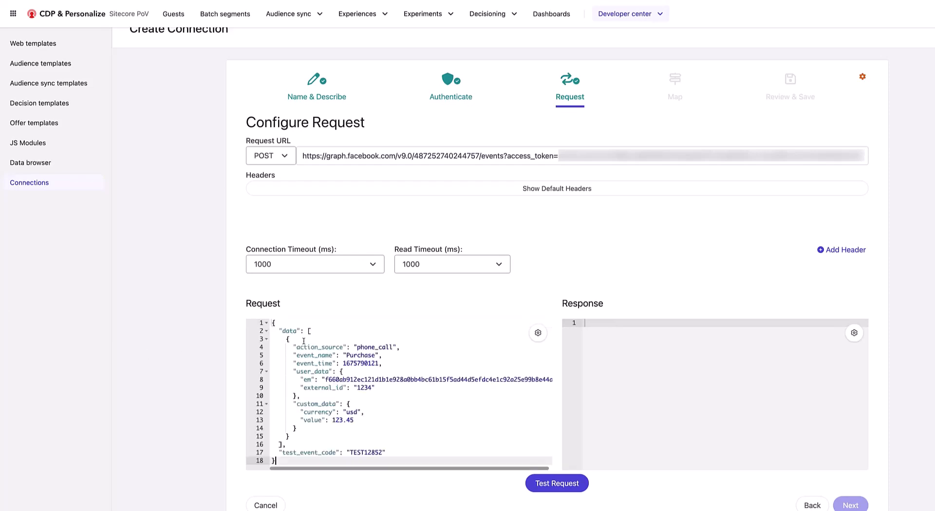
{"action": "scroll", "coordinate": [514, 314], "scroll_direction": "down", "scroll_amount": 1}
{"action": "left_click", "coordinate": [303, 268]}
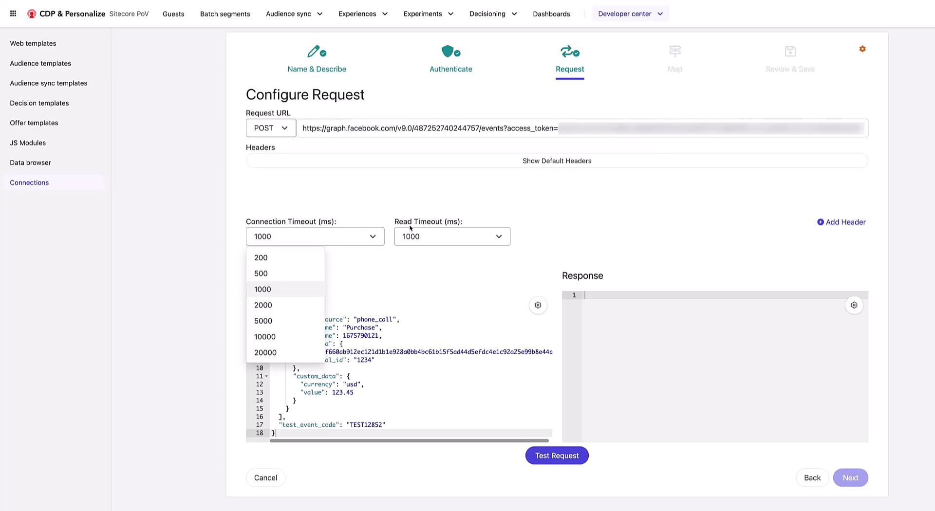
{"action": "left_click", "coordinate": [559, 229]}
{"action": "left_click", "coordinate": [561, 458]}
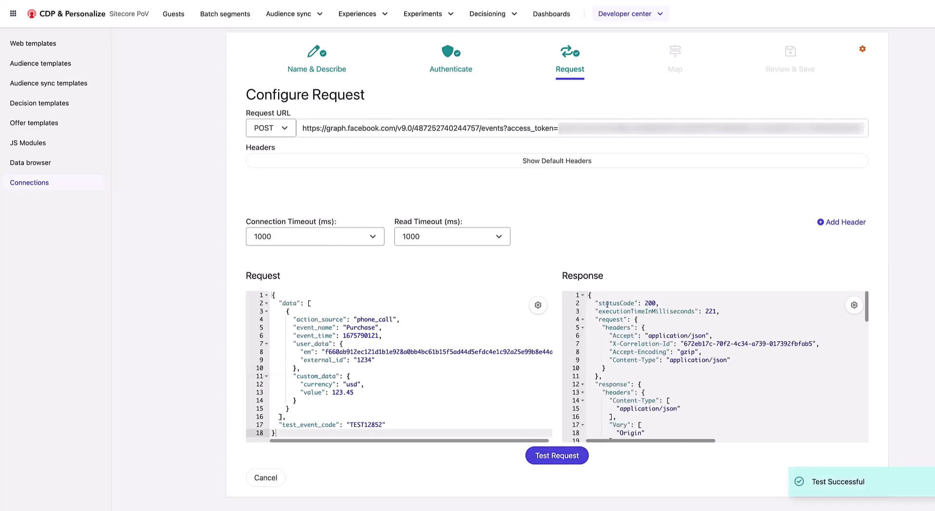
{"action": "left_click_drag", "start_coordinate": [607, 304], "coordinate": [679, 306]}
{"action": "scroll", "coordinate": [721, 384], "scroll_direction": "down", "scroll_amount": 1}
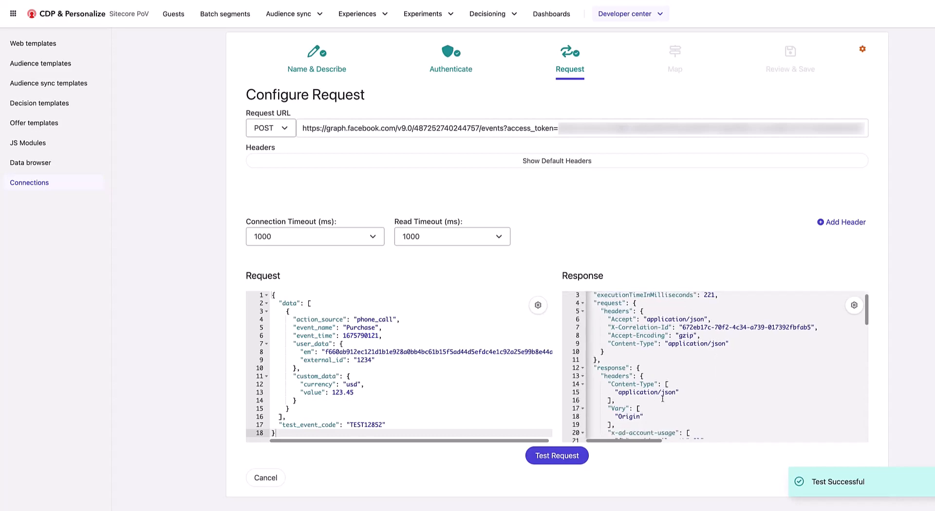
{"action": "scroll", "coordinate": [684, 359], "scroll_direction": "up", "scroll_amount": 1}
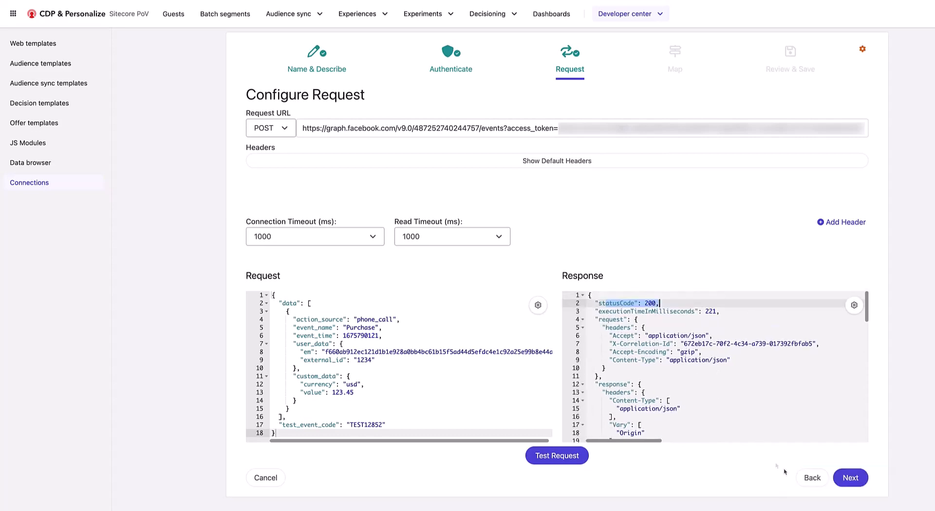
Continue with all three response fields mapped under their default labels and save the connection.
{"action": "left_click", "coordinate": [850, 478]}
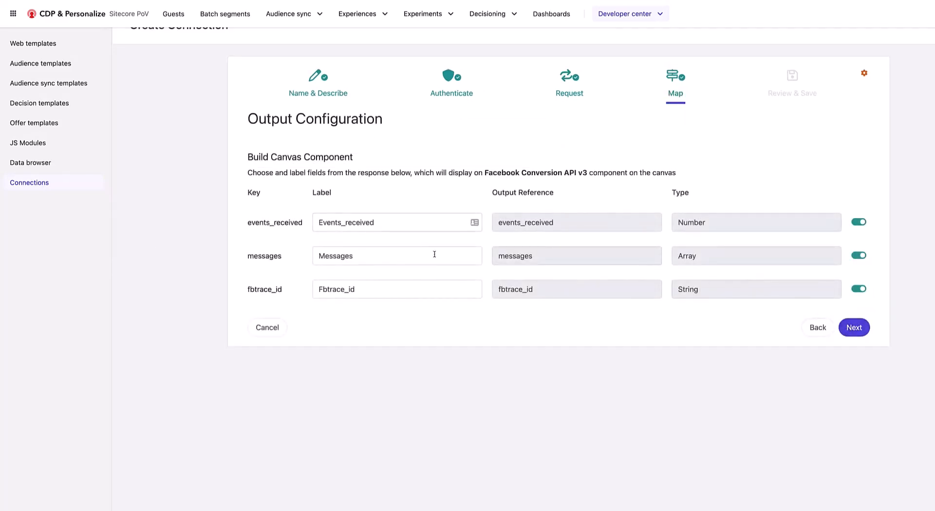
{"action": "left_click", "coordinate": [855, 327]}
{"action": "scroll", "coordinate": [624, 231], "scroll_direction": "down", "scroll_amount": 3}
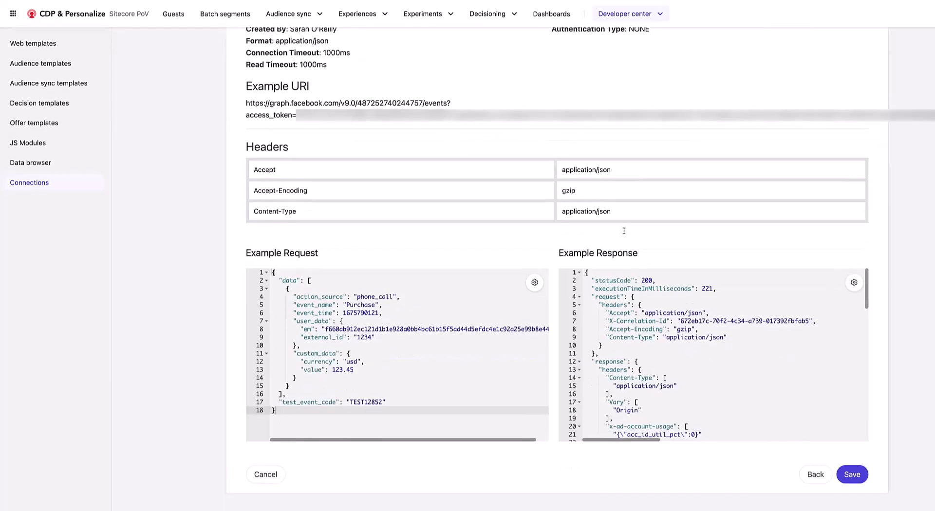
{"action": "left_click", "coordinate": [850, 475]}
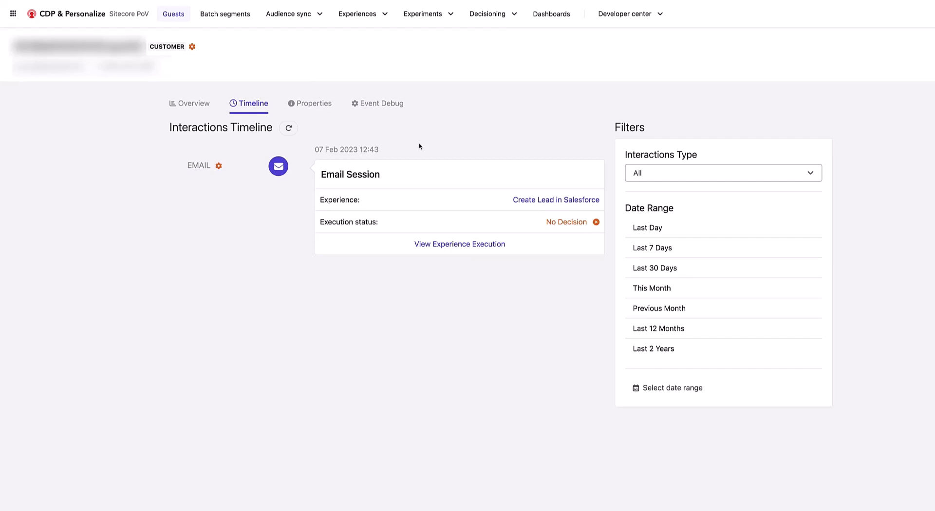
Check the guest's properties, return to the interactions timeline and refresh it.
{"action": "left_click", "coordinate": [303, 104]}
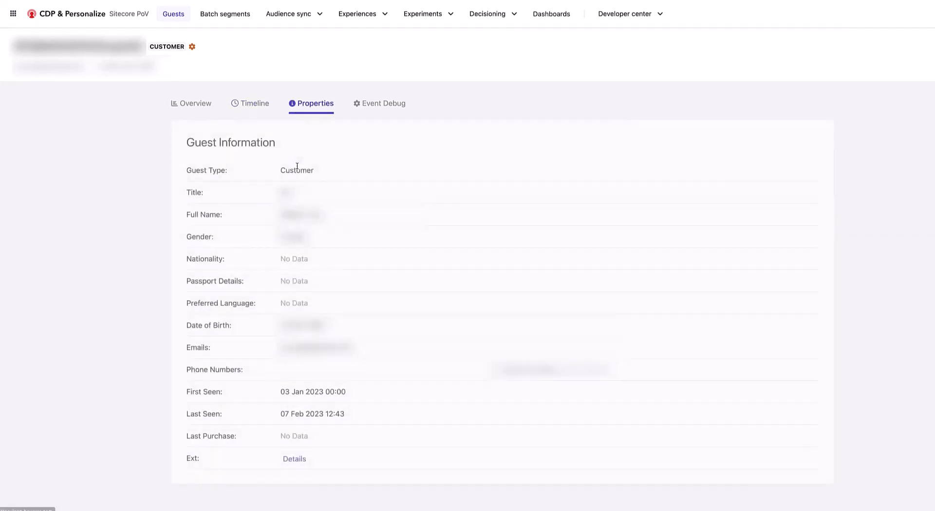
{"action": "left_click", "coordinate": [253, 107]}
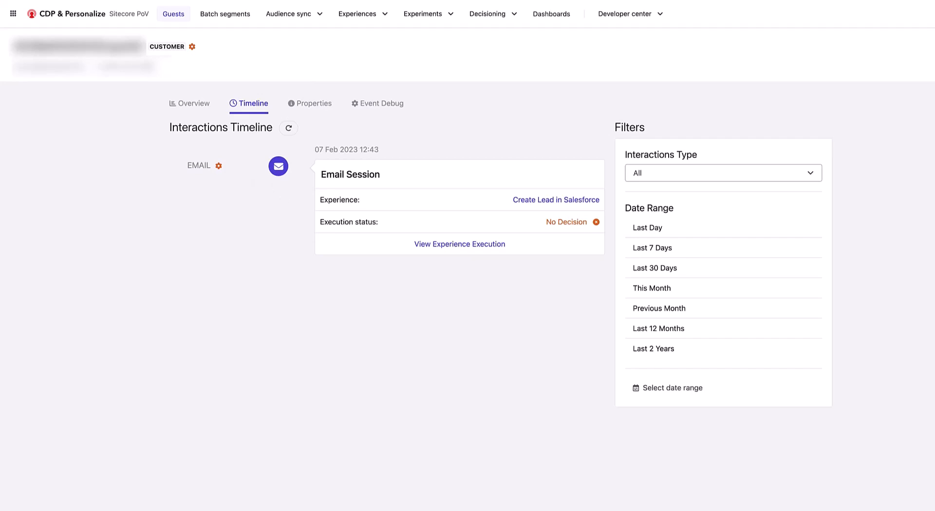
{"action": "left_click", "coordinate": [288, 129]}
{"action": "left_click", "coordinate": [284, 129]}
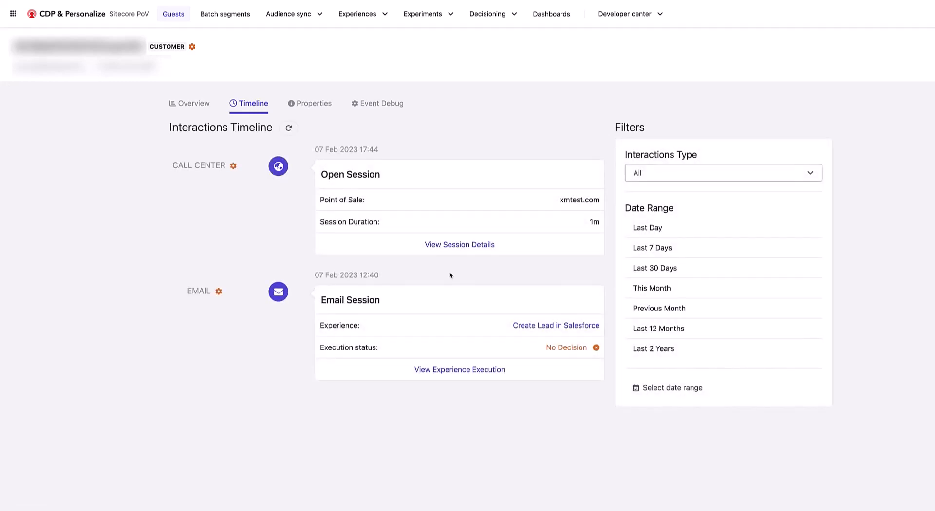
View the call center session's events, close them and refresh the timeline to review the guest's latest sessions.
{"action": "left_click", "coordinate": [451, 246]}
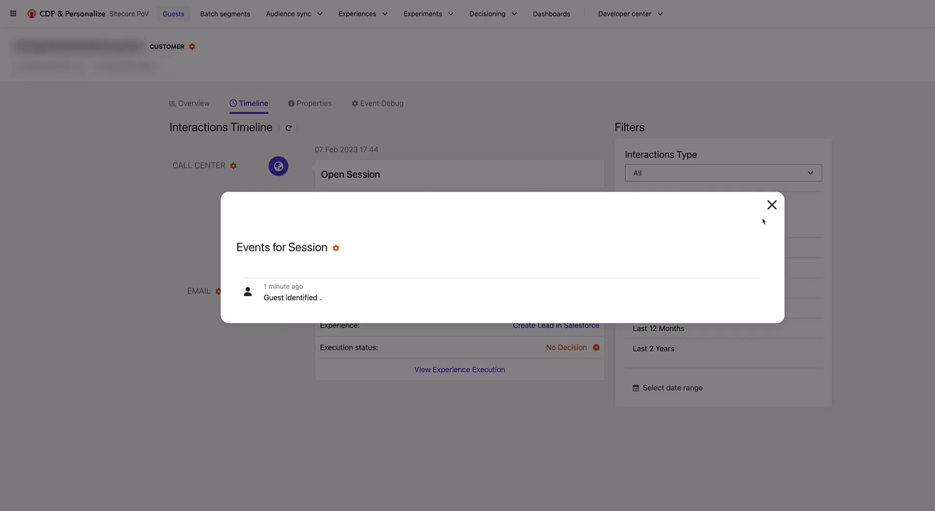
{"action": "left_click", "coordinate": [772, 205]}
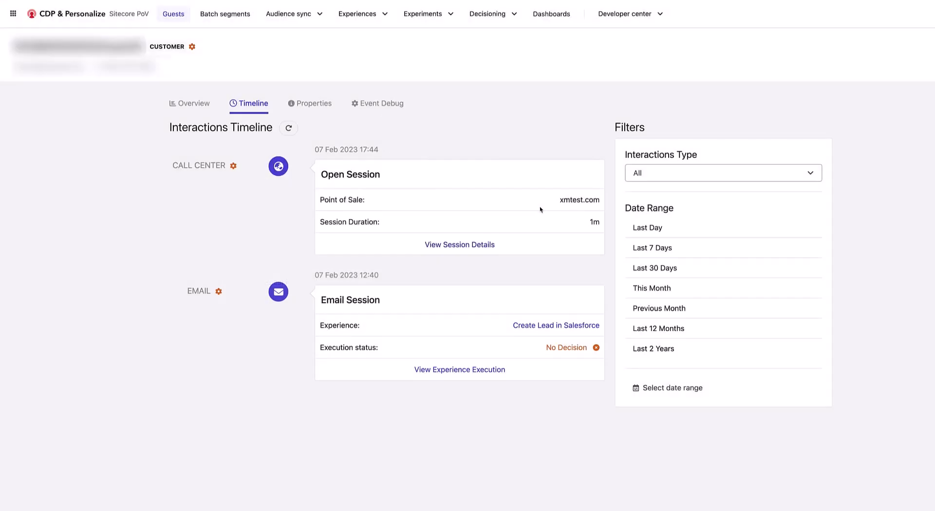
{"action": "left_click", "coordinate": [288, 128]}
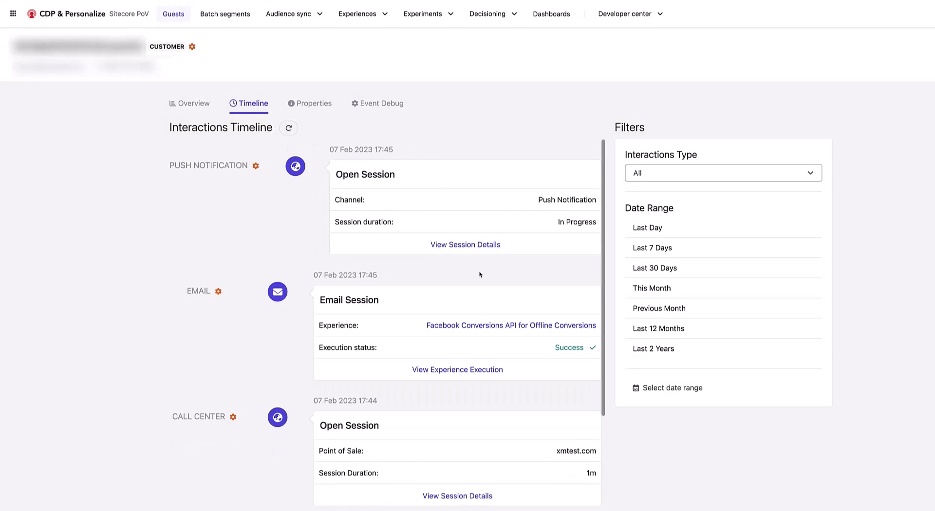
{"action": "scroll", "coordinate": [443, 283], "scroll_direction": "down", "scroll_amount": 3}
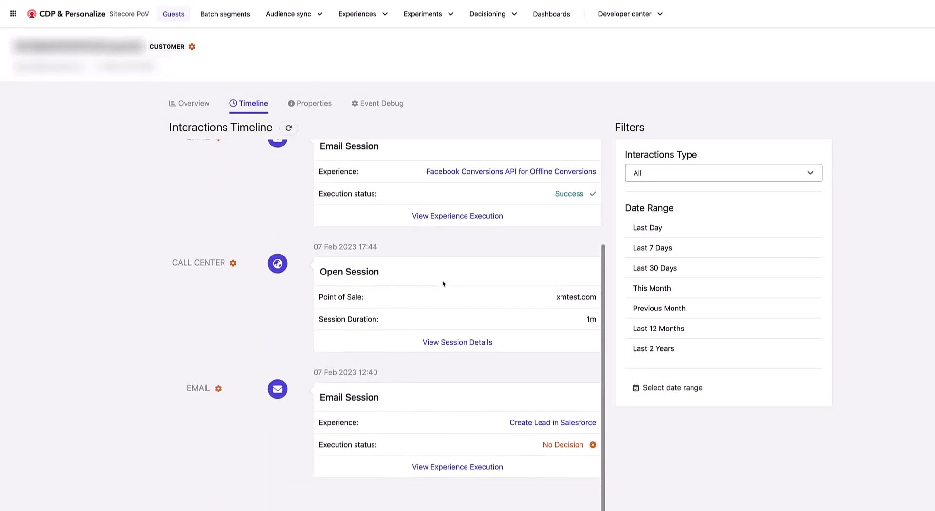
{"action": "scroll", "coordinate": [443, 284], "scroll_direction": "up", "scroll_amount": 3}
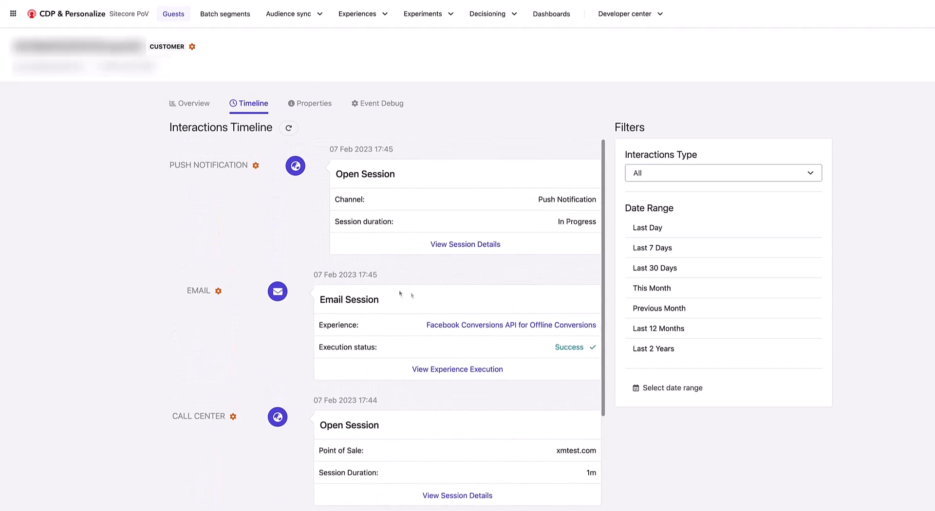
Examine the call center session's ORDER_CHECKOUT event, including its order details and order item, and close the session events.
{"action": "scroll", "coordinate": [285, 252], "scroll_direction": "down", "scroll_amount": 1}
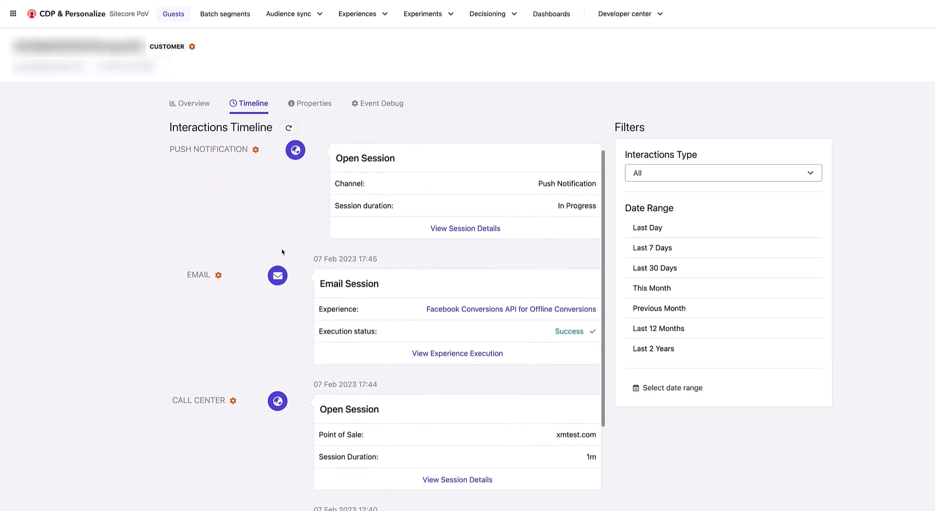
{"action": "scroll", "coordinate": [377, 316], "scroll_direction": "down", "scroll_amount": 2}
{"action": "left_click", "coordinate": [448, 395]}
{"action": "left_click", "coordinate": [321, 275]}
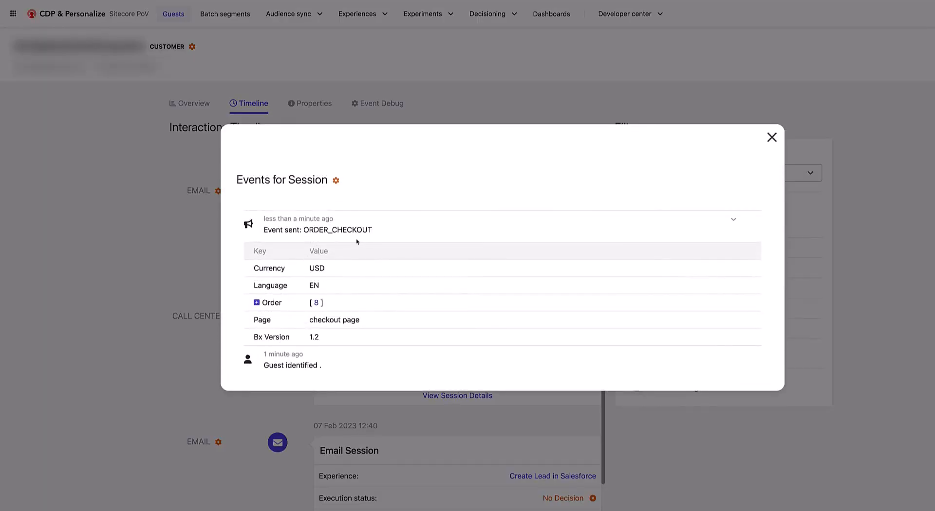
{"action": "left_click", "coordinate": [286, 304]}
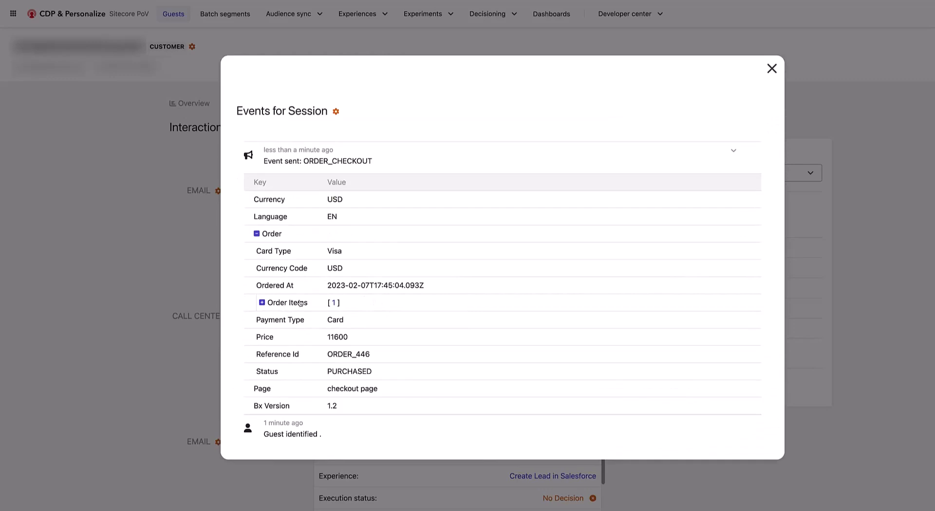
{"action": "left_click_drag", "start_coordinate": [322, 336], "coordinate": [334, 355]}
{"action": "left_click", "coordinate": [278, 302]}
{"action": "left_click", "coordinate": [283, 311]}
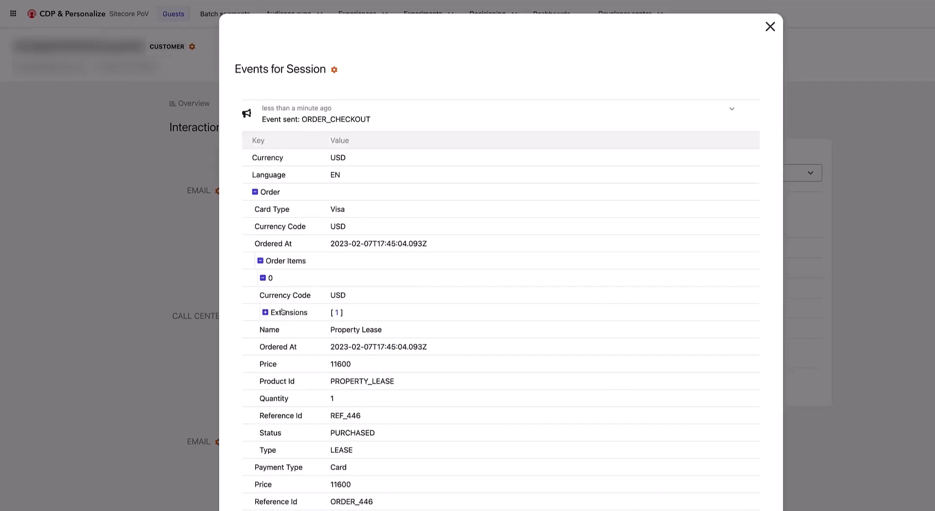
{"action": "left_click_drag", "start_coordinate": [328, 333], "coordinate": [420, 332]}
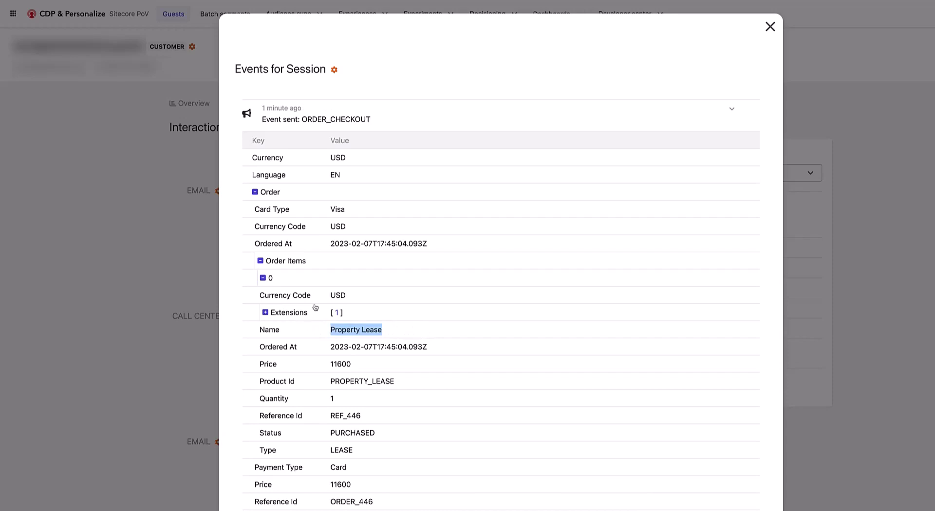
{"action": "left_click", "coordinate": [298, 263]}
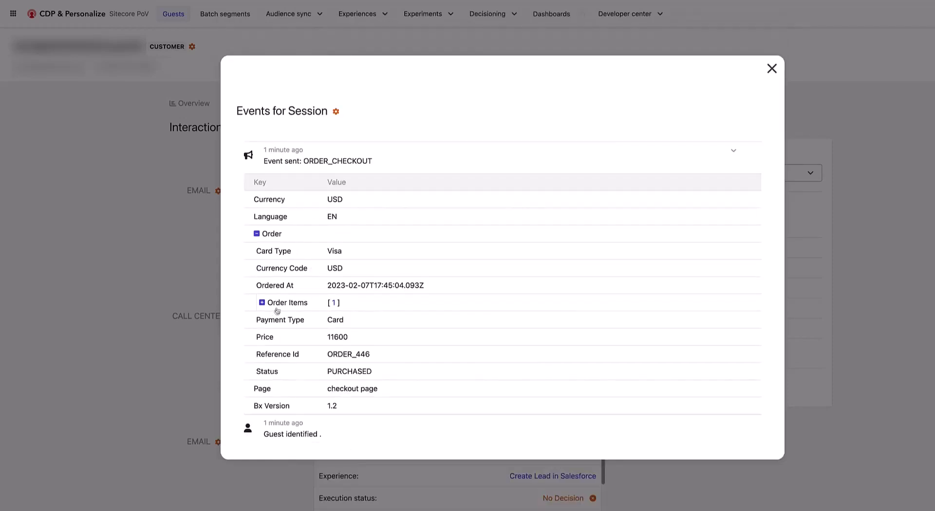
{"action": "left_click", "coordinate": [772, 69]}
View the operational dashboard of the Facebook Conversions API for Offline Conversions experience and inspect its latest successful execution.
{"action": "scroll", "coordinate": [403, 250], "scroll_direction": "up", "scroll_amount": 1}
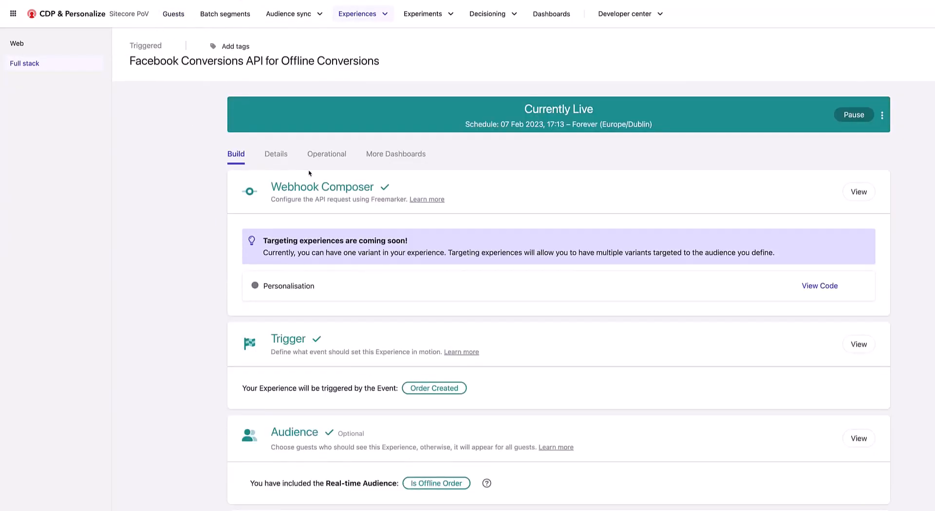
{"action": "left_click", "coordinate": [319, 166]}
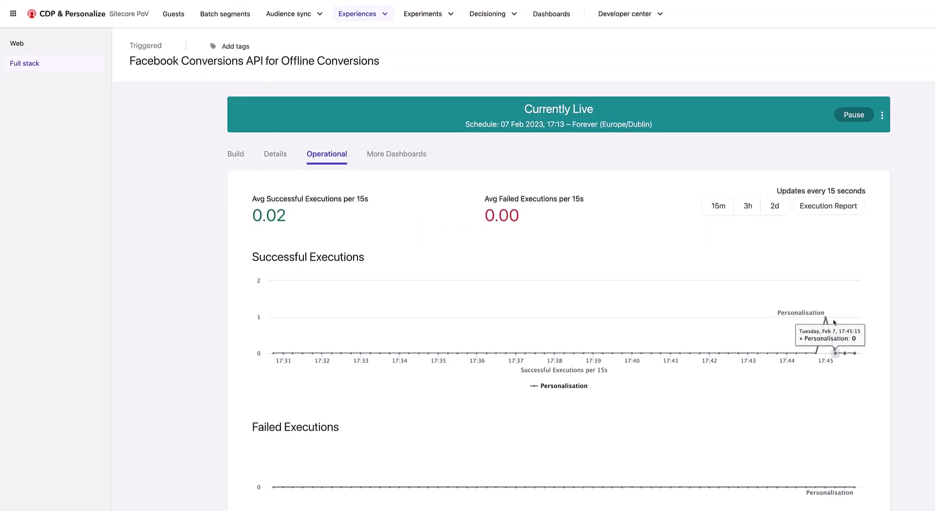
{"action": "mouse_move", "coordinate": [825, 319]}
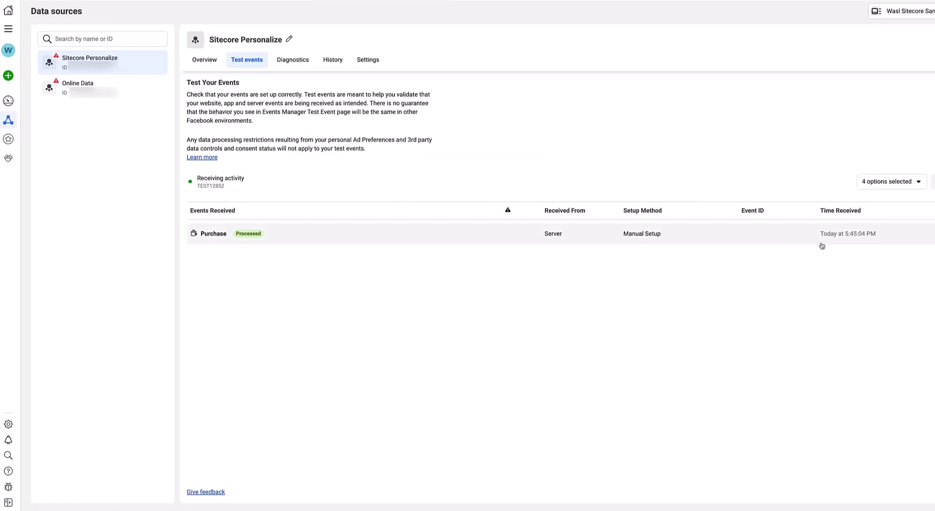
Expand the received Purchase event in the Facebook test events and check its value and user data keys.
{"action": "left_click", "coordinate": [851, 239]}
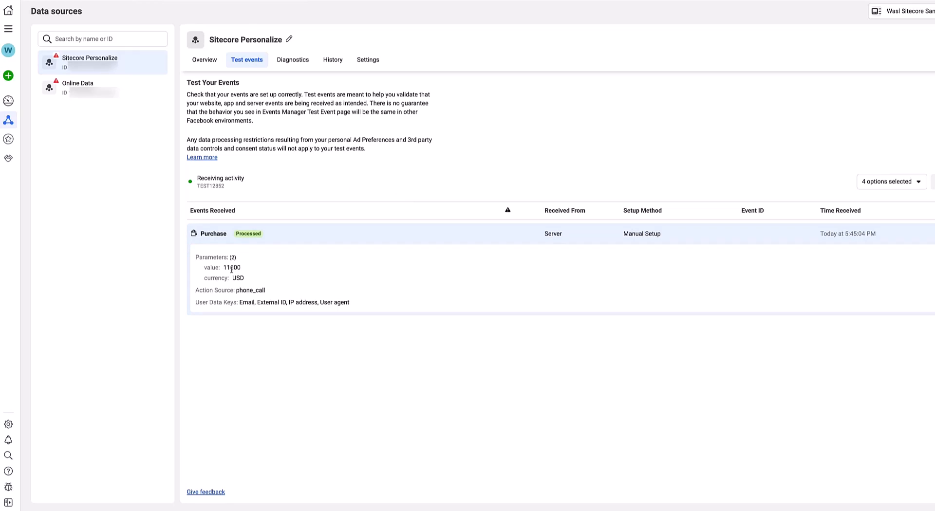
{"action": "left_click_drag", "start_coordinate": [223, 268], "coordinate": [259, 270]}
{"action": "left_click_drag", "start_coordinate": [243, 302], "coordinate": [374, 306]}
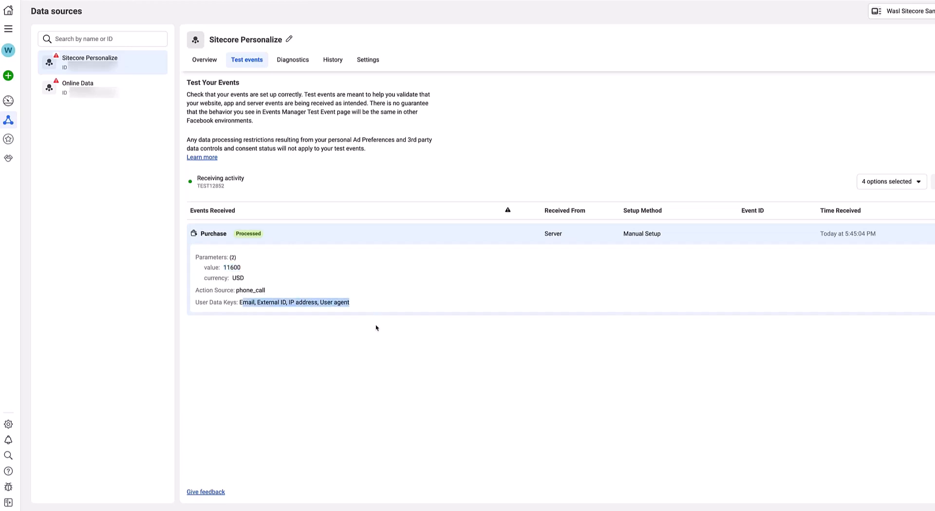